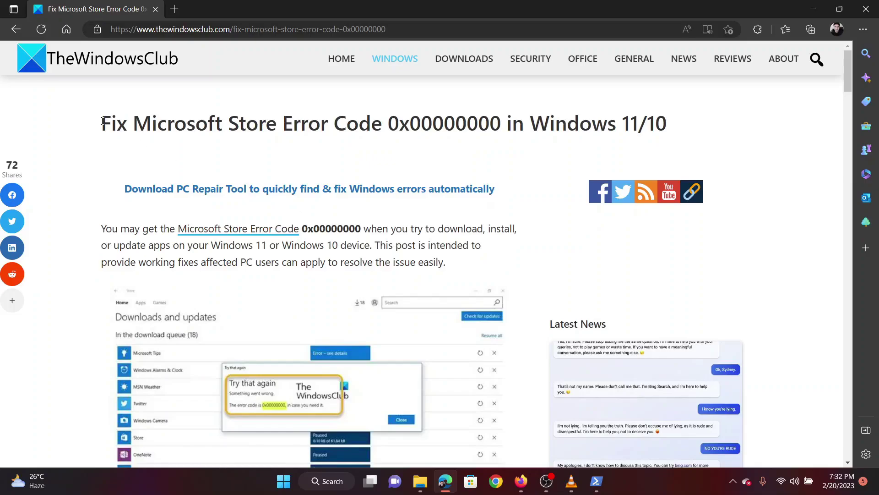
Step: Highlight the 0x00000000 error code in the title, then the troubleshooter fix in the list
left_click_drag(135, 121, 502, 123)
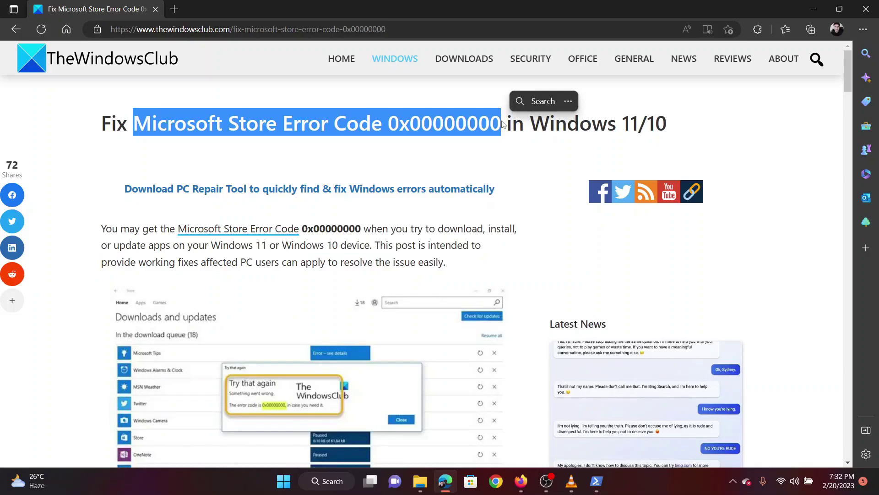
left_click(447, 248)
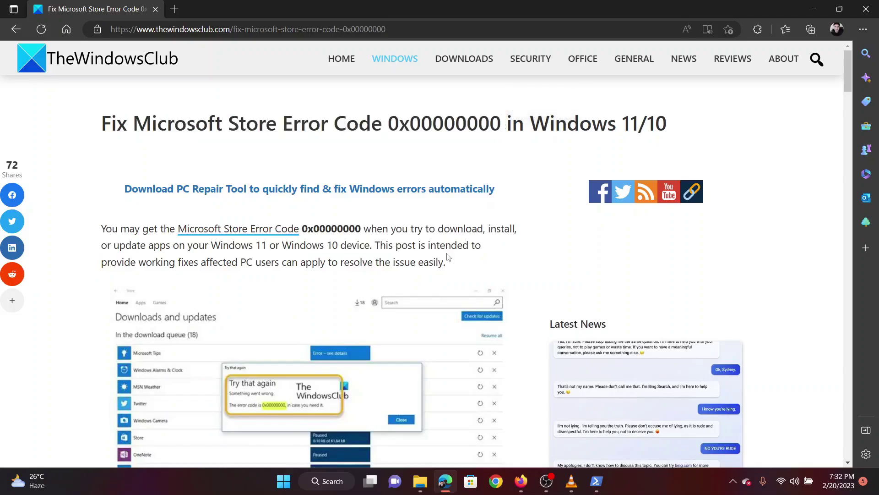
scroll(442, 333, "down", 15)
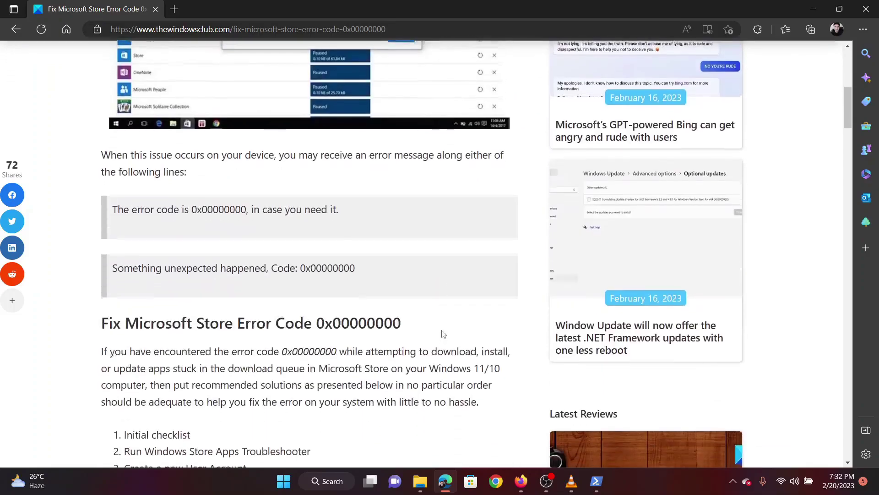
scroll(182, 280, "up", 3)
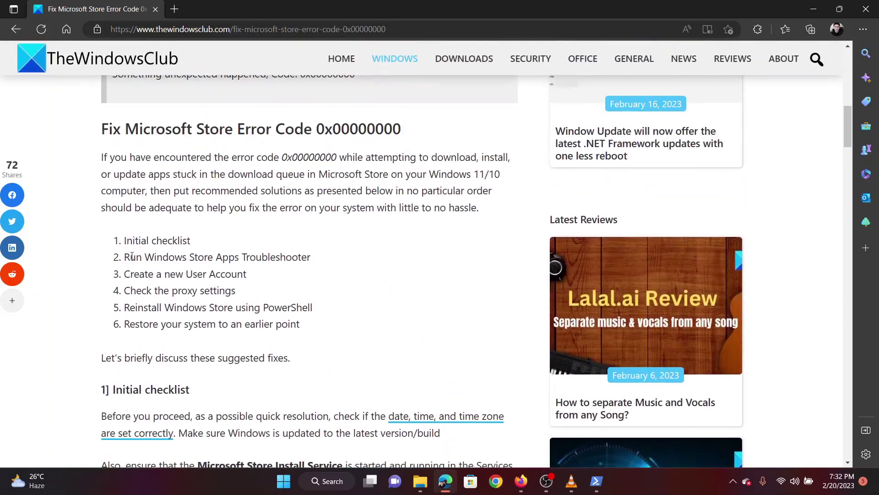
left_click_drag(132, 256, 306, 257)
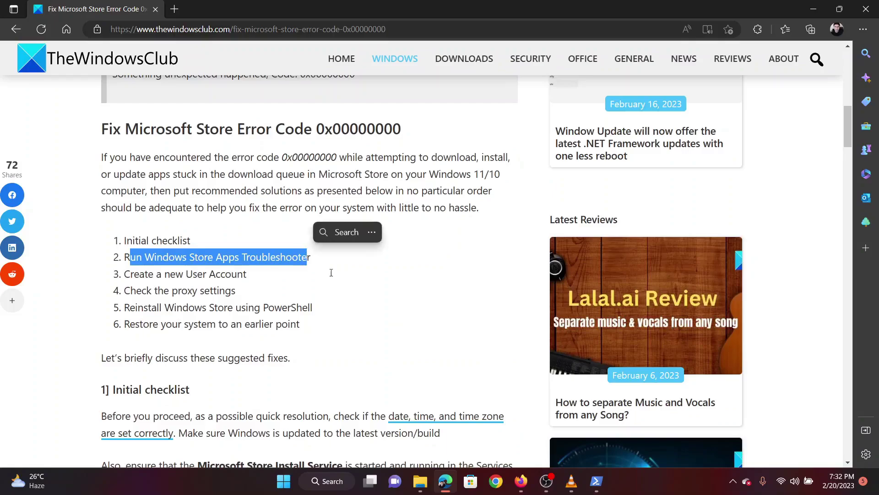
left_click(331, 272)
Step: Run the Windows Store Apps troubleshooter under System > Troubleshoot > Other troubleshooters, then close Settings
right_click(282, 481)
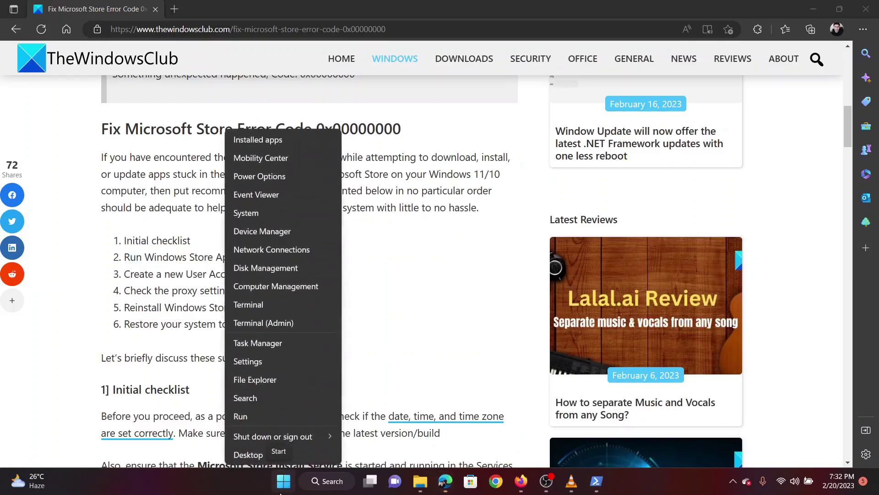
left_click(276, 361)
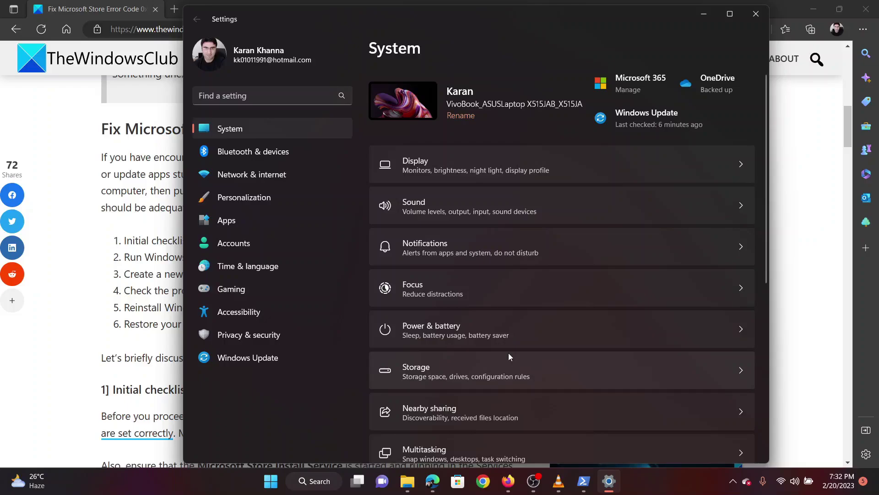
scroll(509, 356, "down", 3)
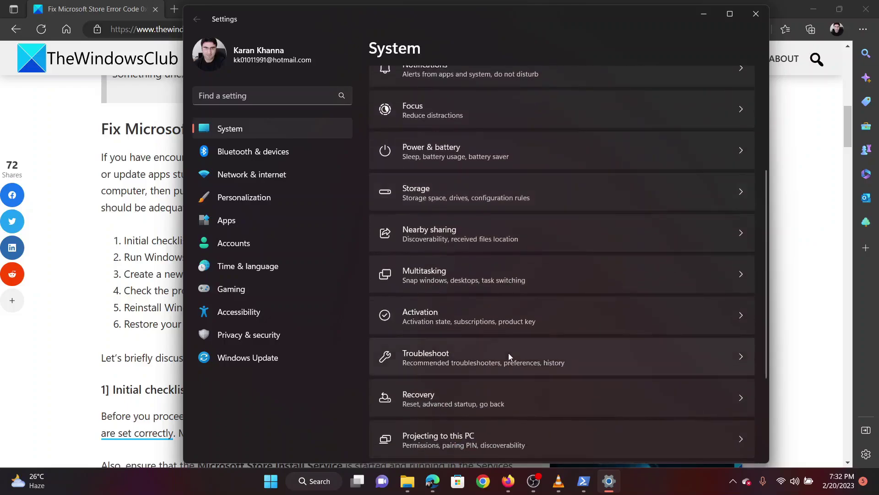
left_click(509, 356)
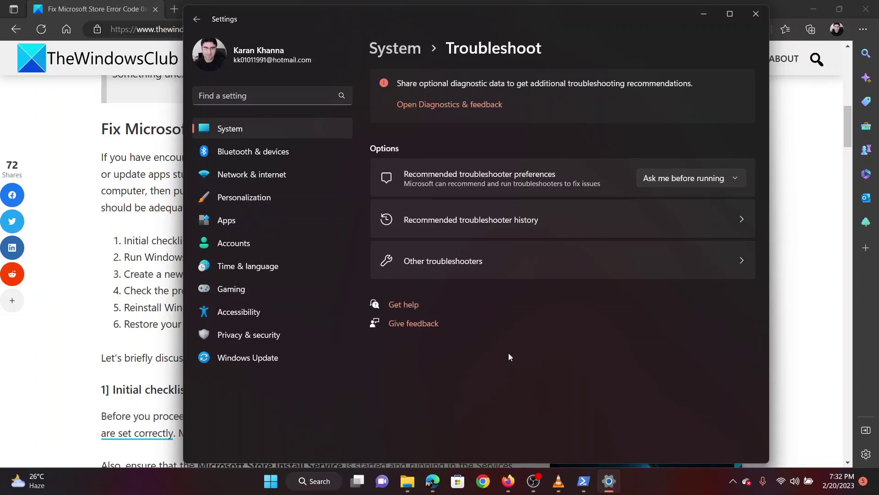
left_click(450, 268)
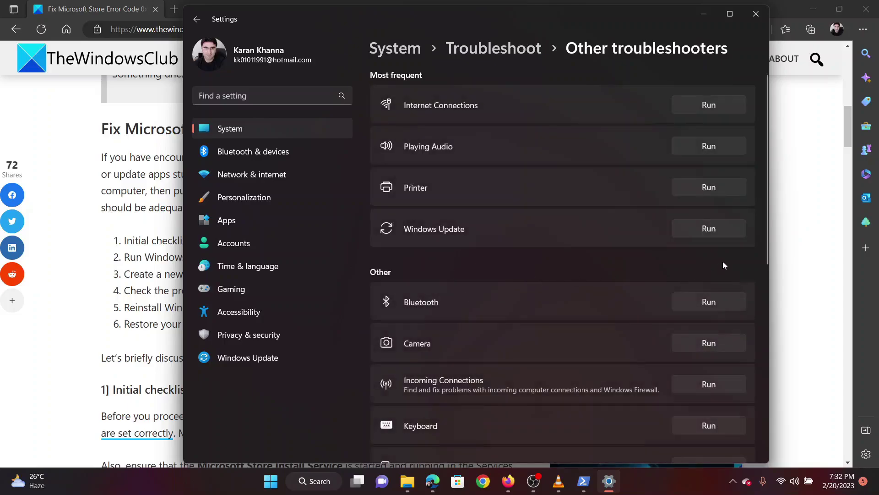
scroll(646, 329, "down", 8)
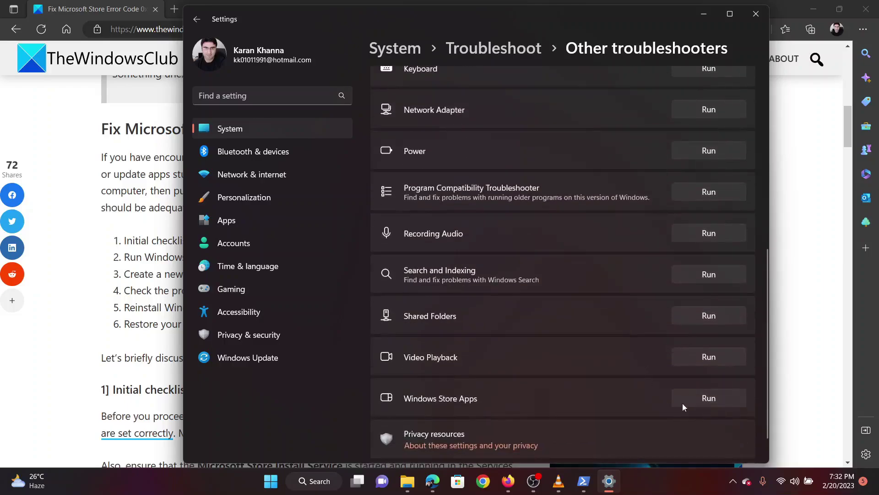
left_click(708, 403)
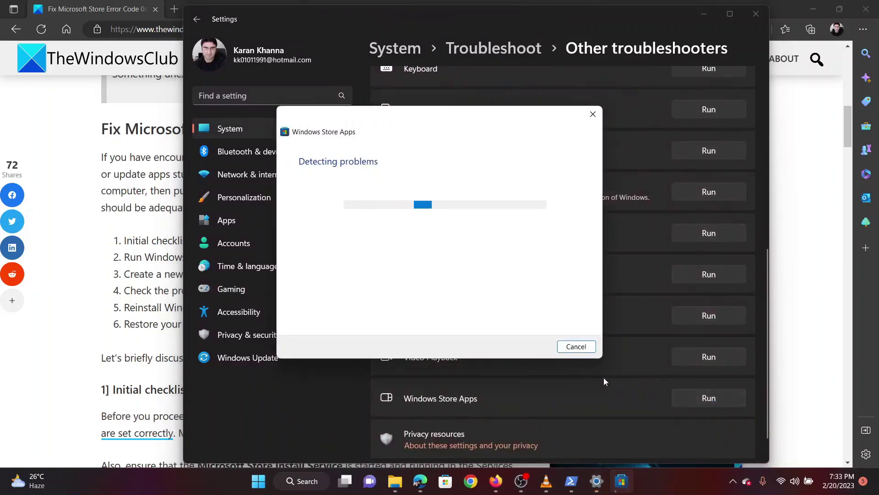
left_click(576, 346)
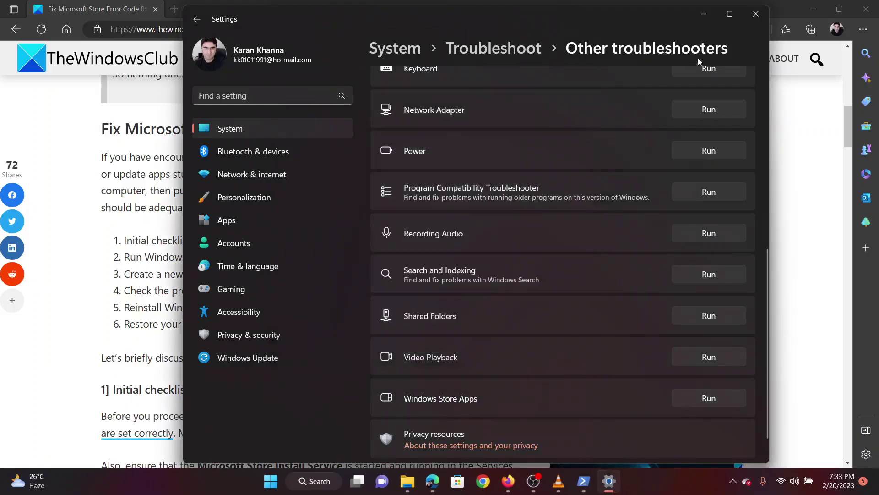
left_click(757, 14)
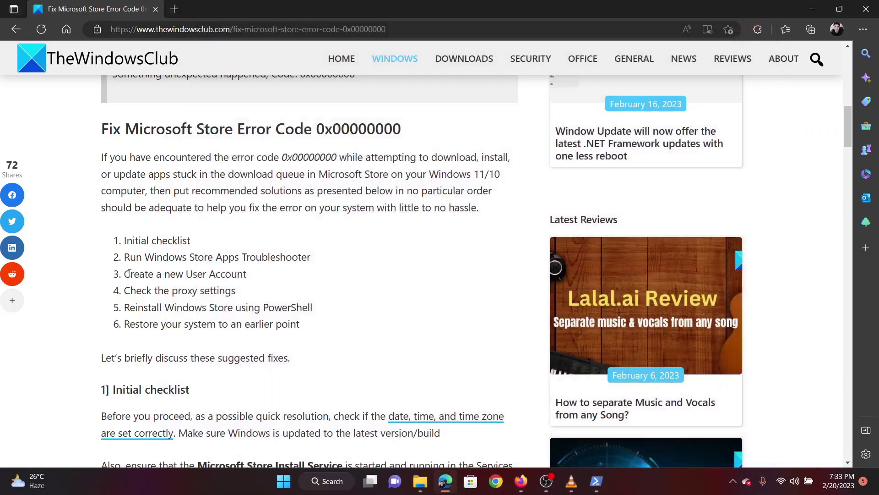
Step: Highlight the new-user fix, then add an account under Accounts > Other users without sign-in info
left_click_drag(129, 273, 247, 275)
left_click(334, 293)
right_click(284, 481)
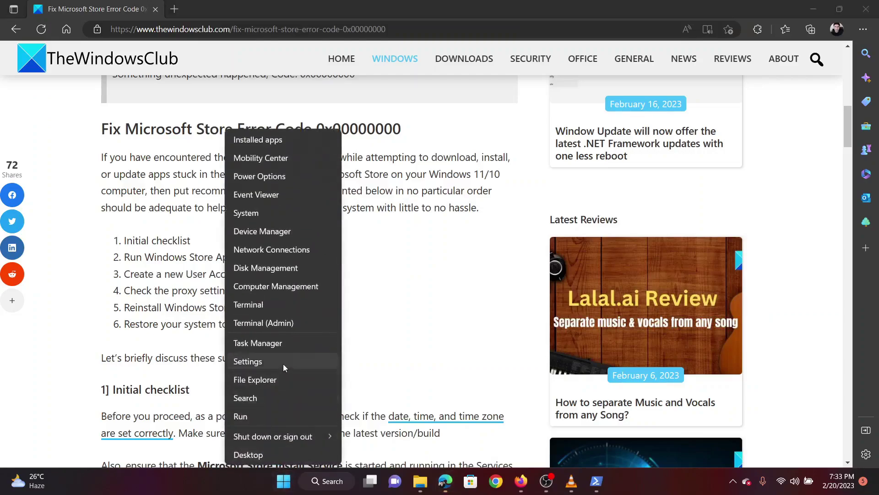
left_click(283, 364)
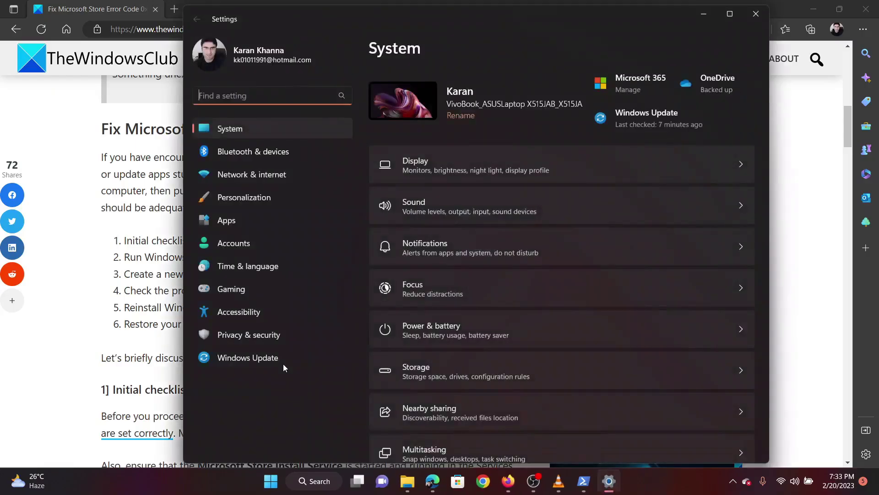
left_click(270, 238)
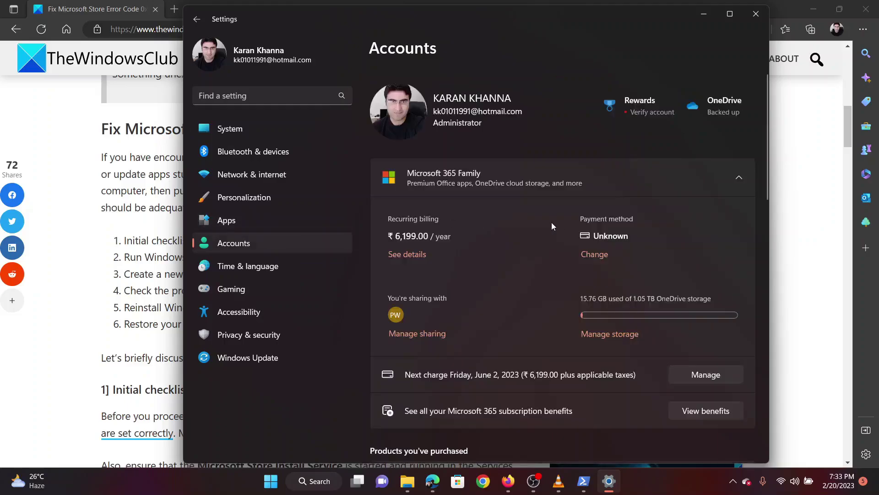
scroll(554, 321, "down", 10)
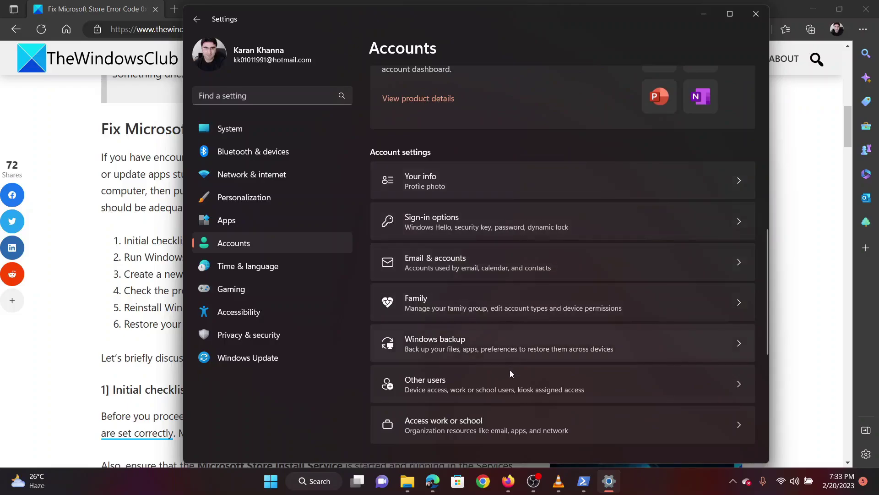
left_click(510, 385)
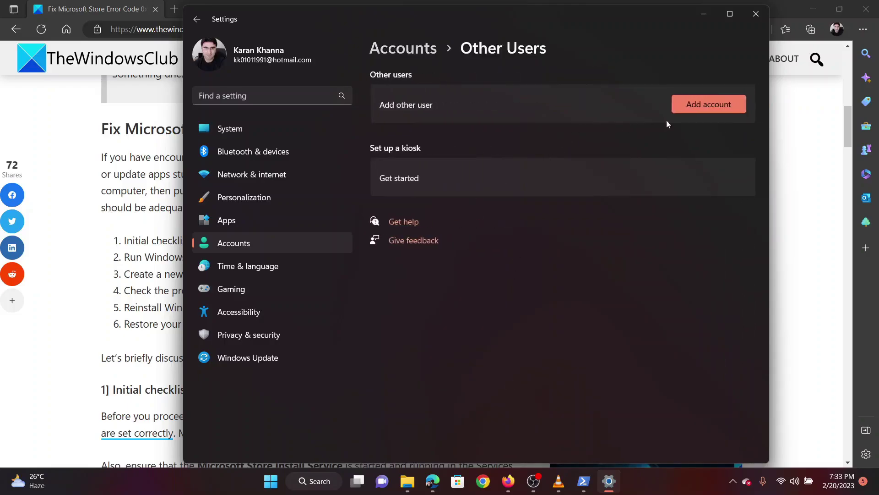
left_click(705, 108)
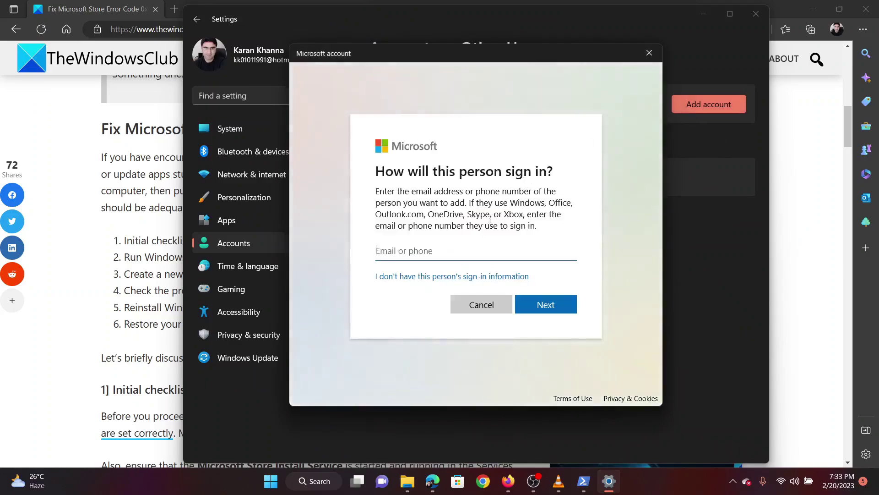
left_click(452, 277)
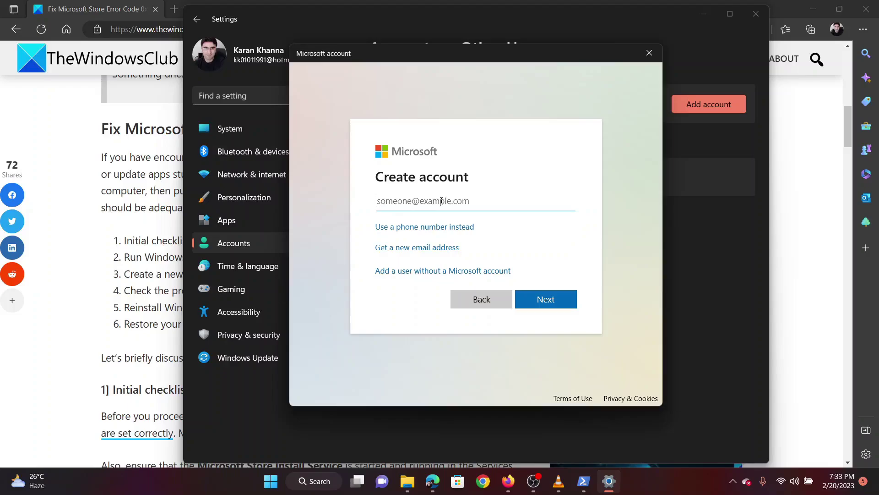
Step: Highlight the 'Check the proxy settings' fix and bring up Run with inetcpl.cpl entered
left_click(156, 257)
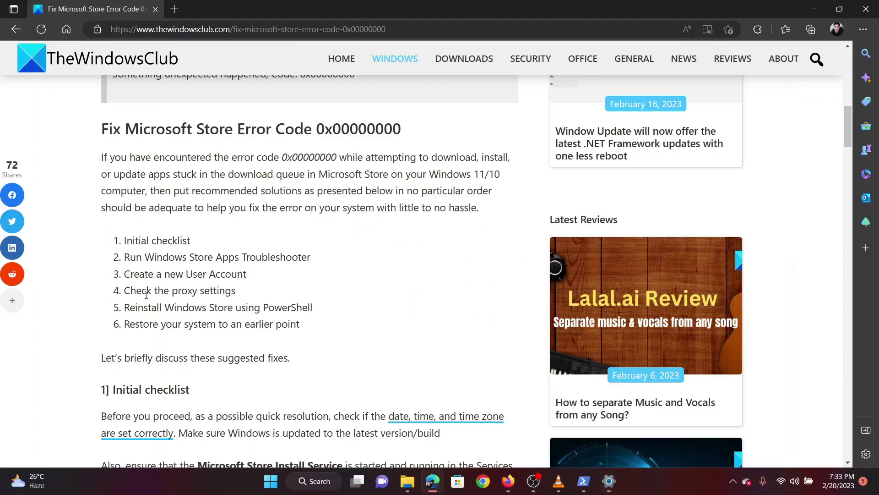
left_click_drag(130, 291, 241, 293)
key("super+r")
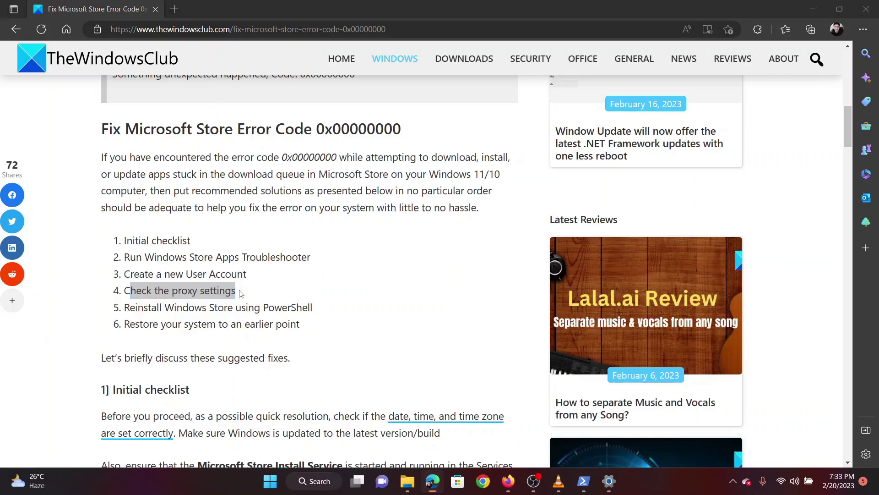
key("End")
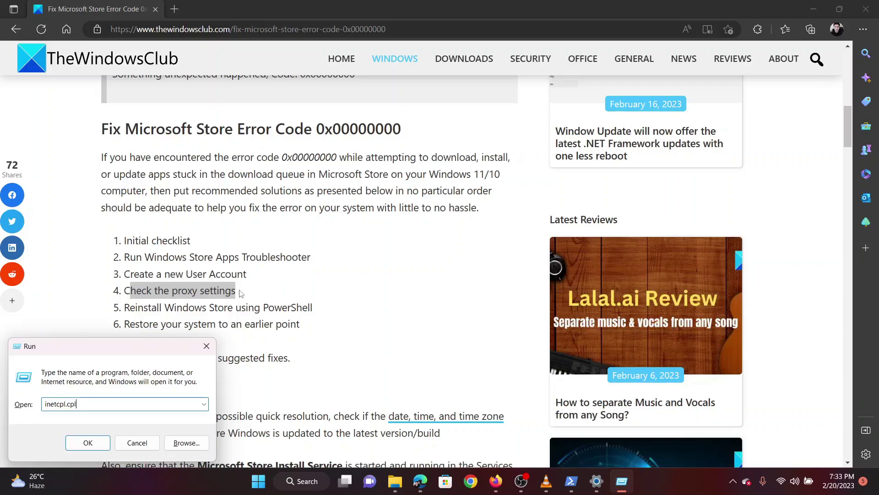
Step: Open Internet Properties, leave 'Use a proxy server for your LAN' off, and close with OK
key("Return")
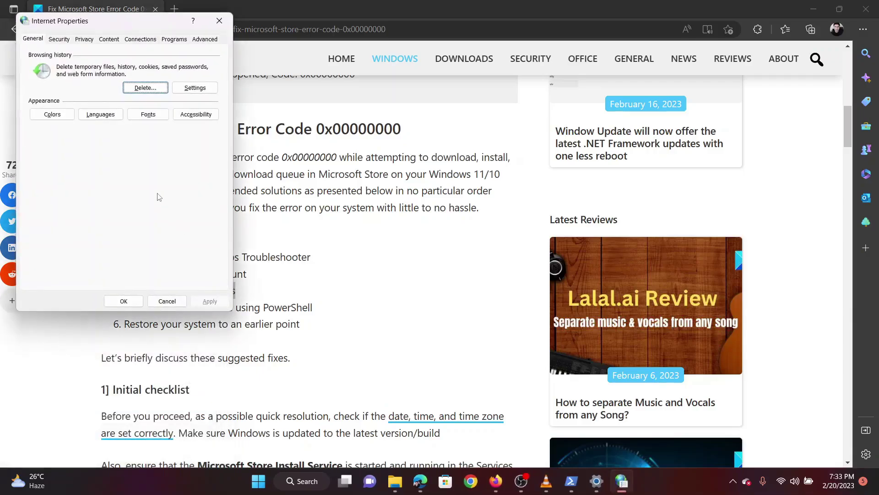
left_click(142, 40)
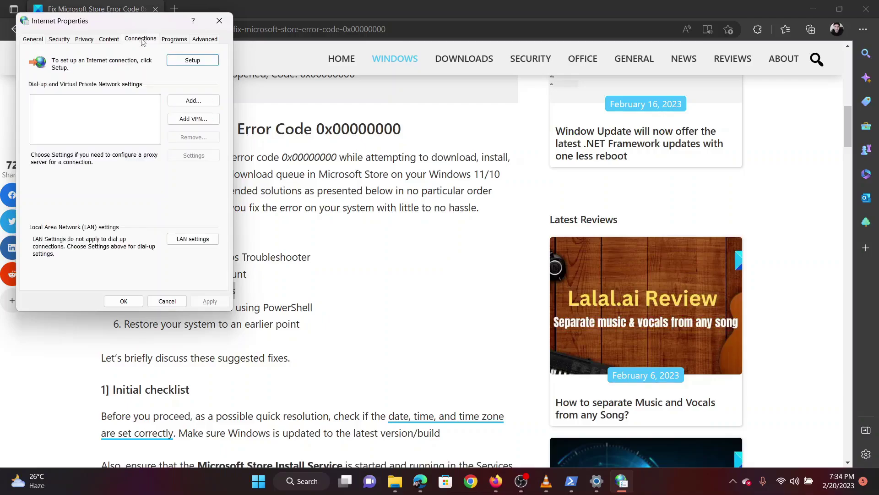
left_click(183, 239)
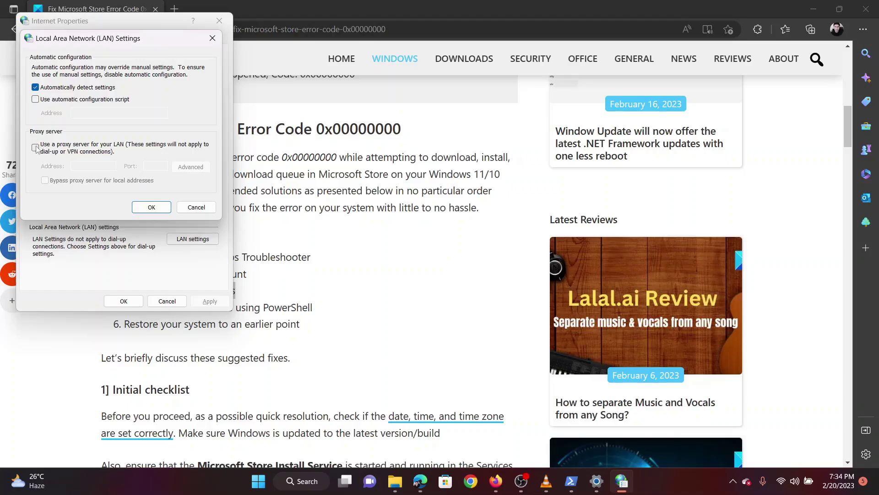
left_click(36, 148)
left_click(35, 148)
left_click(138, 210)
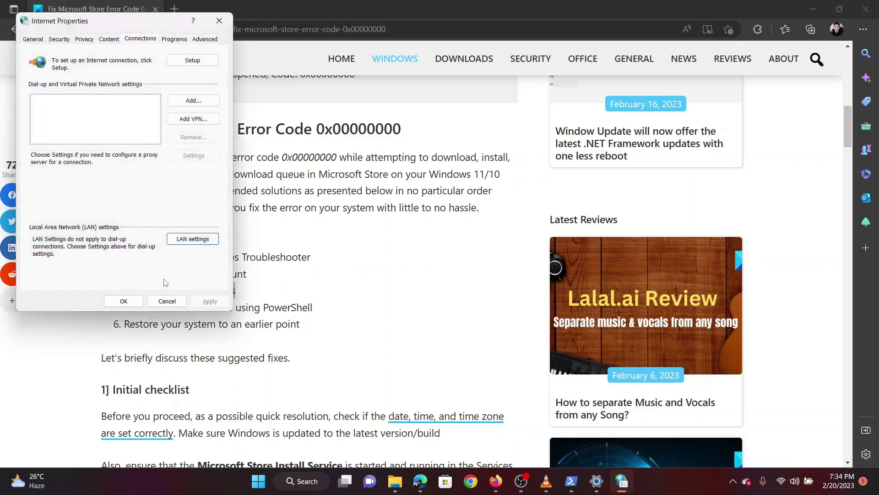
left_click(124, 301)
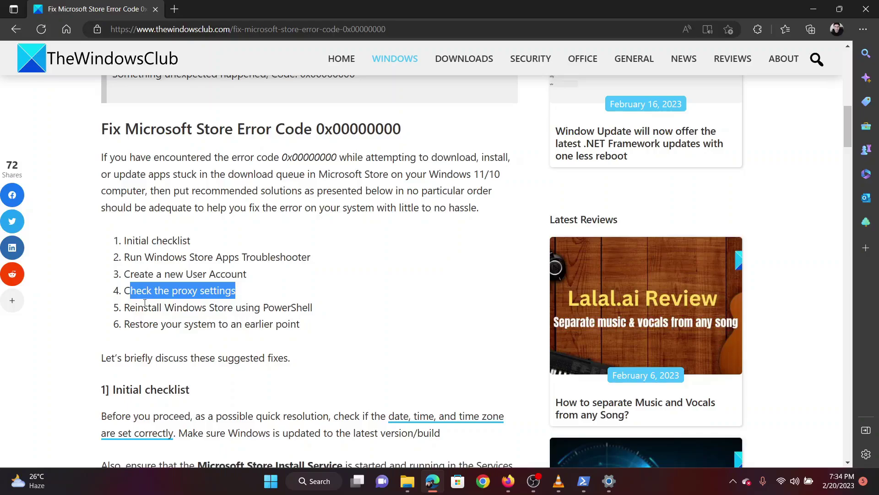
Step: Highlight the PowerShell reinstall fix, search 'pow', and bring the administrator PowerShell console forward
left_click_drag(143, 307, 292, 312)
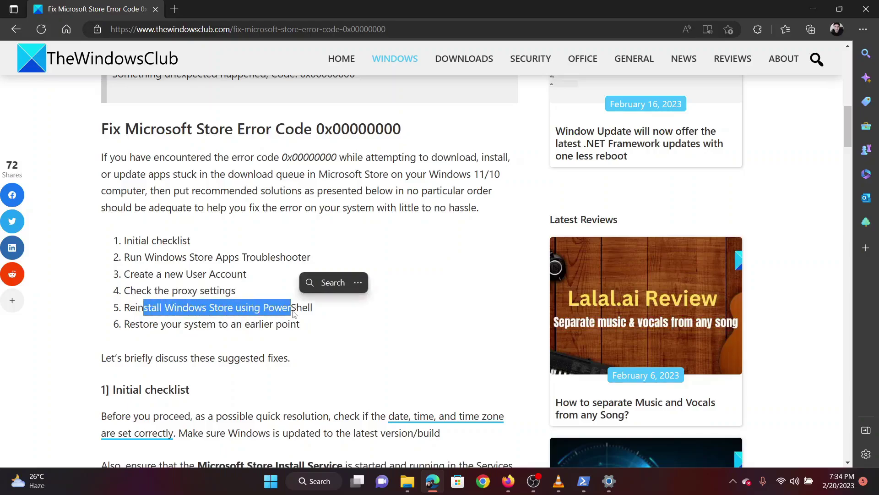
scroll(293, 311, "down", 5)
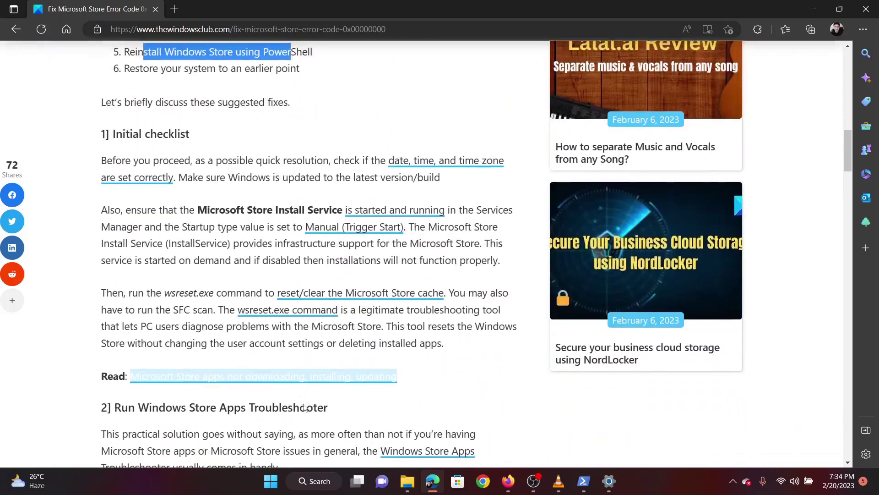
left_click(315, 481)
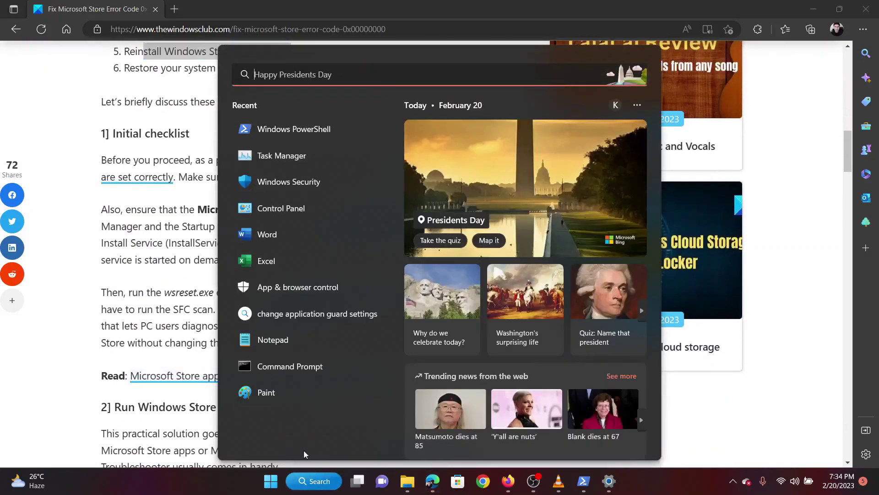
type("pow")
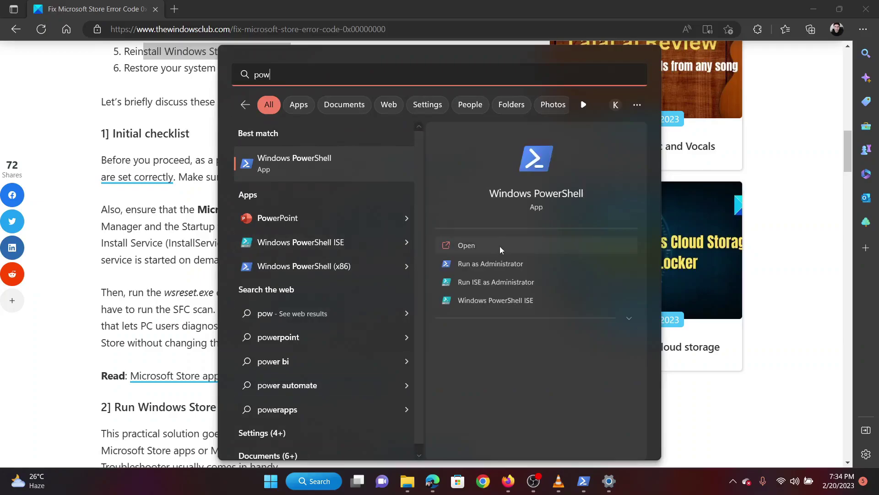
left_click(584, 483)
left_click(489, 189)
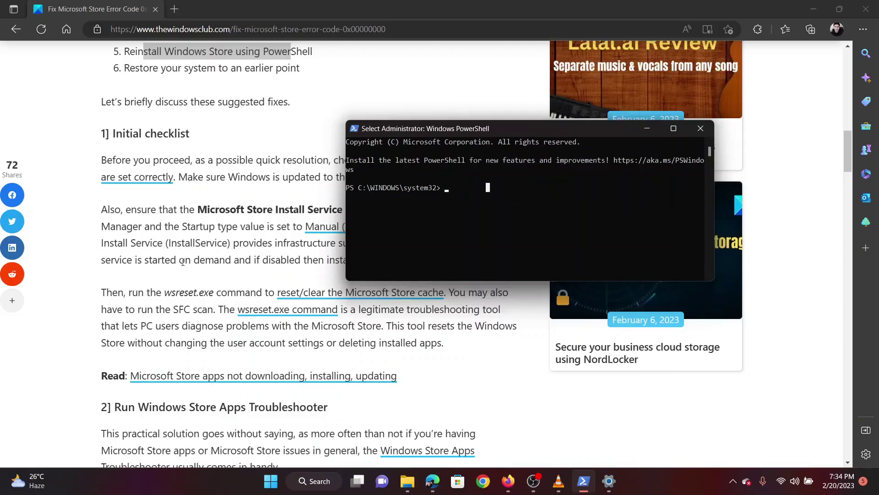
Step: Copy the article's Get-AppxPackage re-registration command and paste it at the administrator PowerShell prompt
scroll(183, 262, "down", 20)
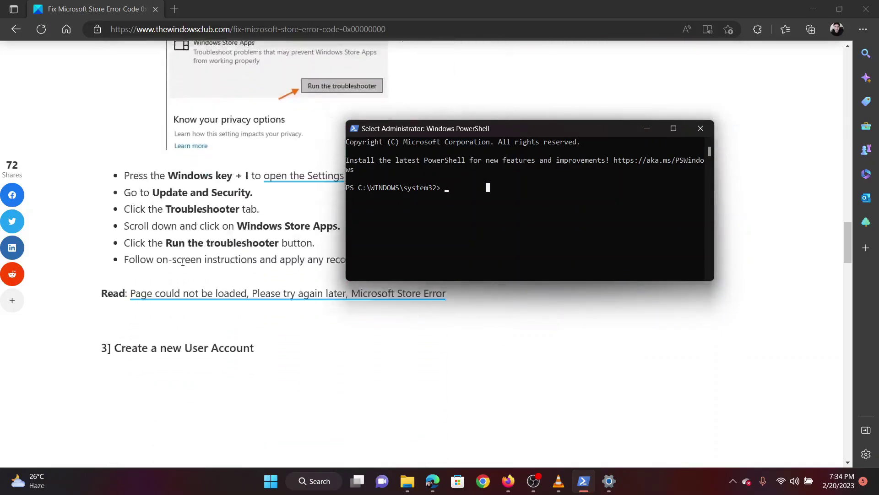
scroll(183, 262, "down", 18)
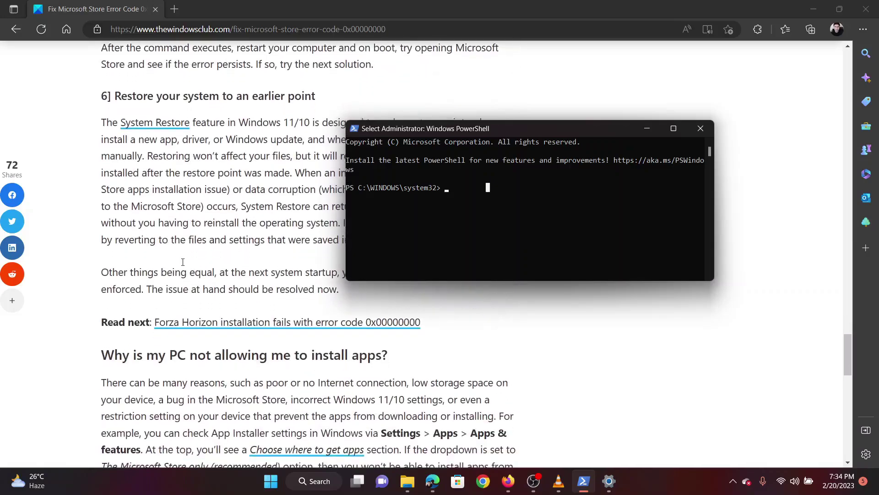
scroll(183, 281, "up", 6)
triple_click(183, 265)
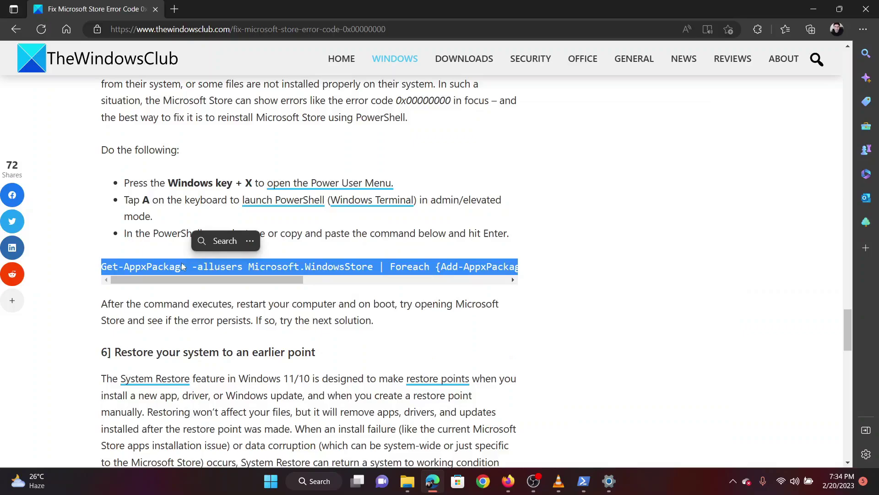
key("ctrl+c")
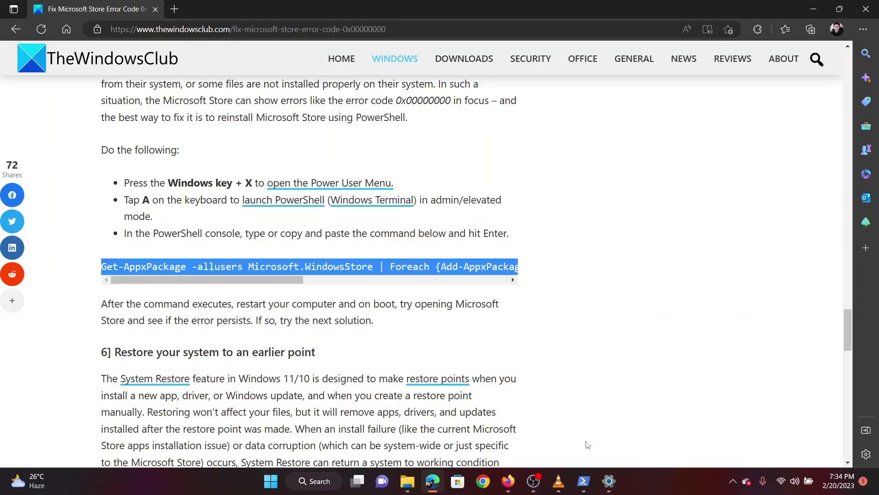
mouse_move(583, 481)
left_click(584, 423)
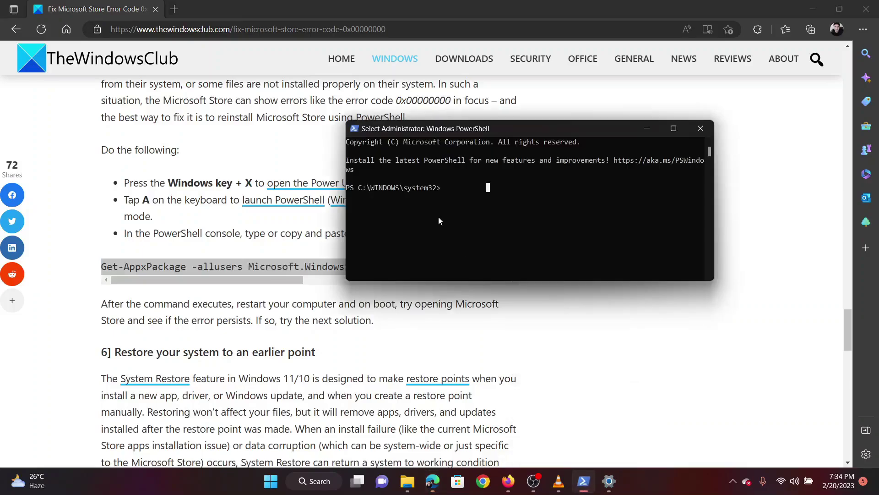
right_click(437, 208)
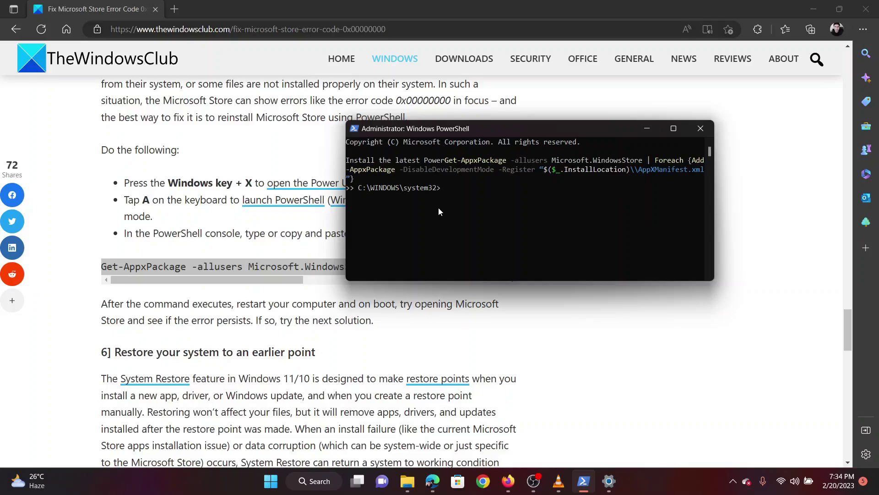
Step: Highlight the System Restore heading, then search 'recov' and open Control Panel's Recovery page
left_click(326, 360)
left_click_drag(203, 351, 250, 345)
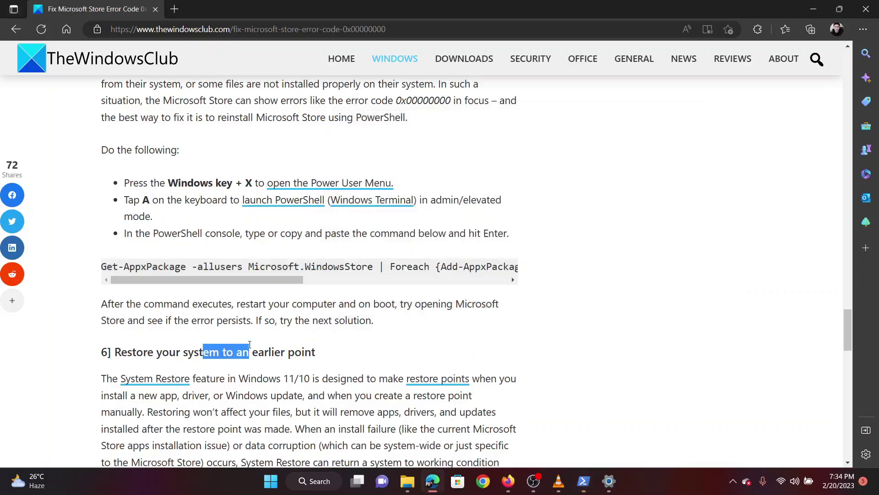
left_click(388, 341)
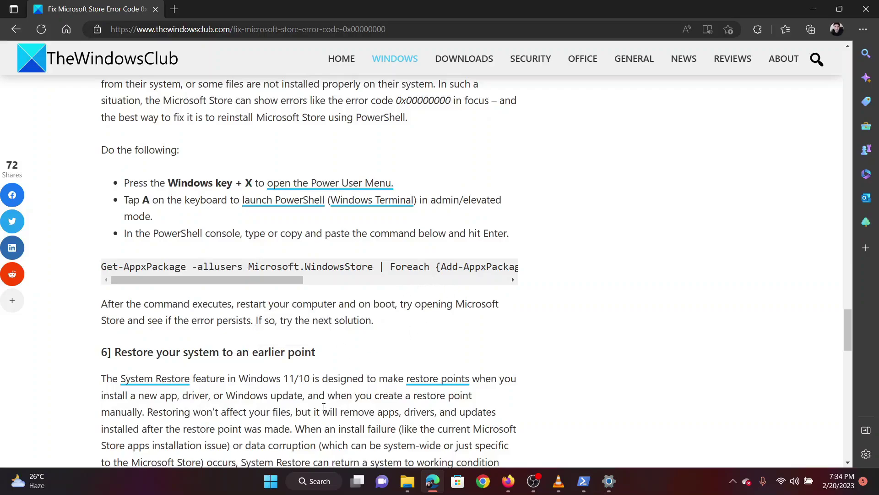
left_click(314, 488)
type("recov")
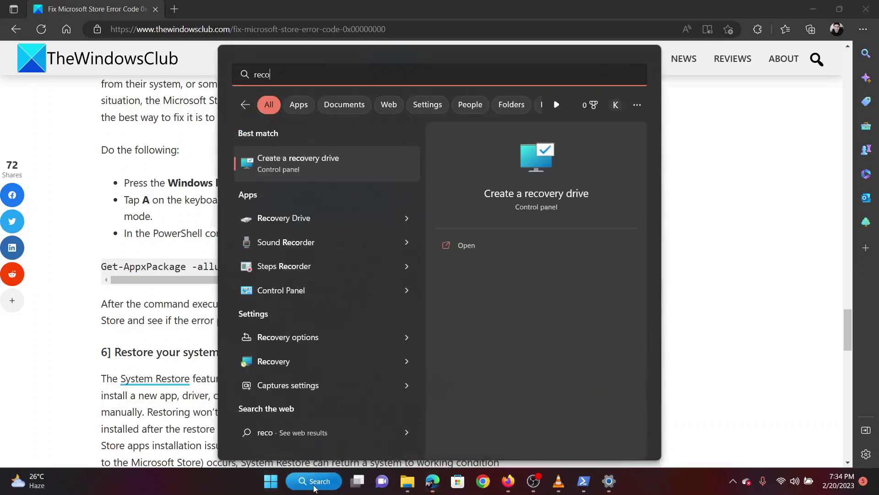
left_click(298, 205)
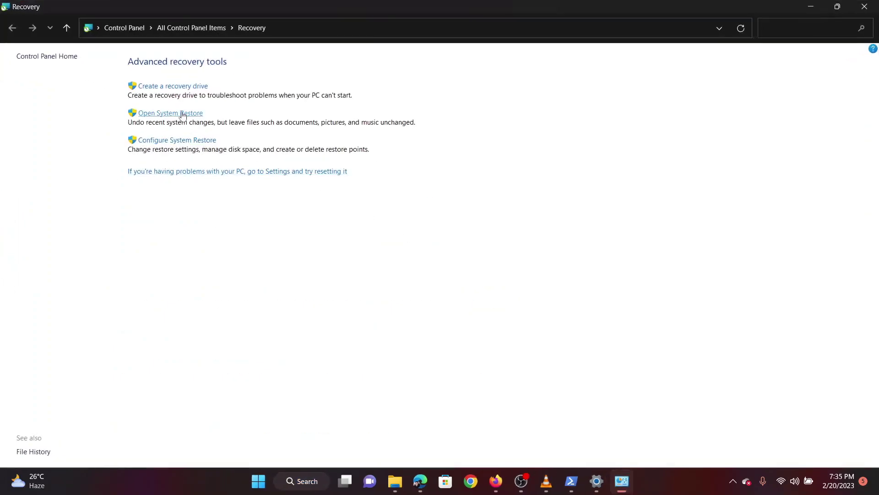
Step: Open System Restore and continue with the recommended 2/19/2023 Installed DirectX restore point
left_click(182, 115)
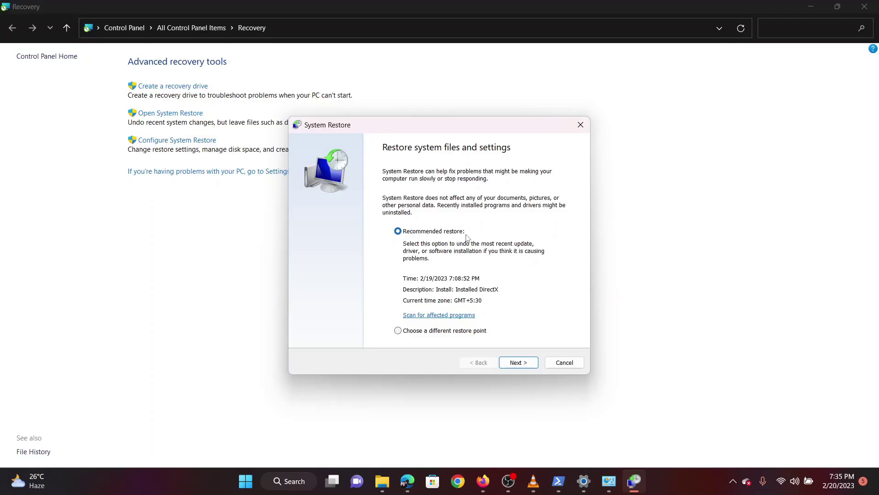
left_click(523, 366)
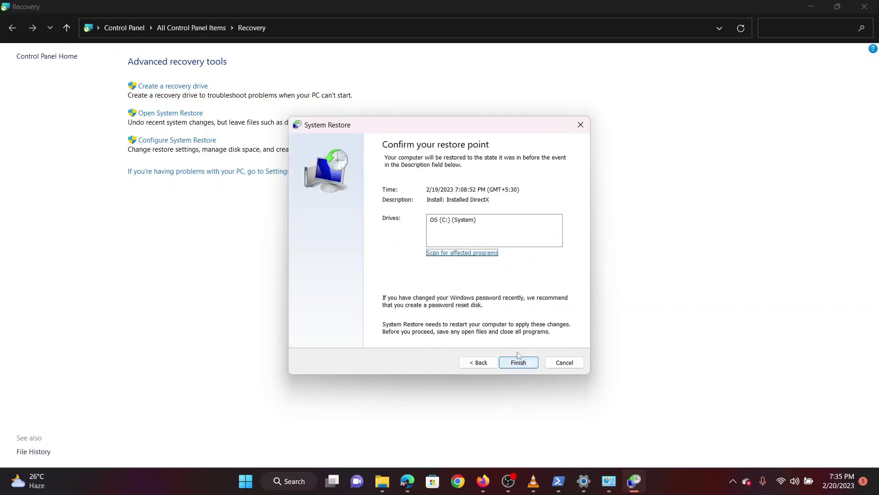
Step: Bring Edge forward, scroll to the article's top, and select then clear words in its title
left_click(409, 489)
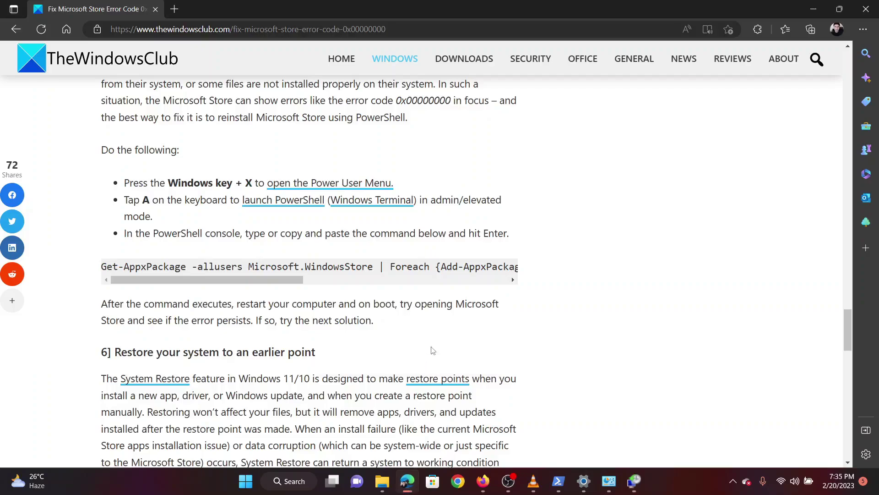
left_click_drag(852, 328, 853, 37)
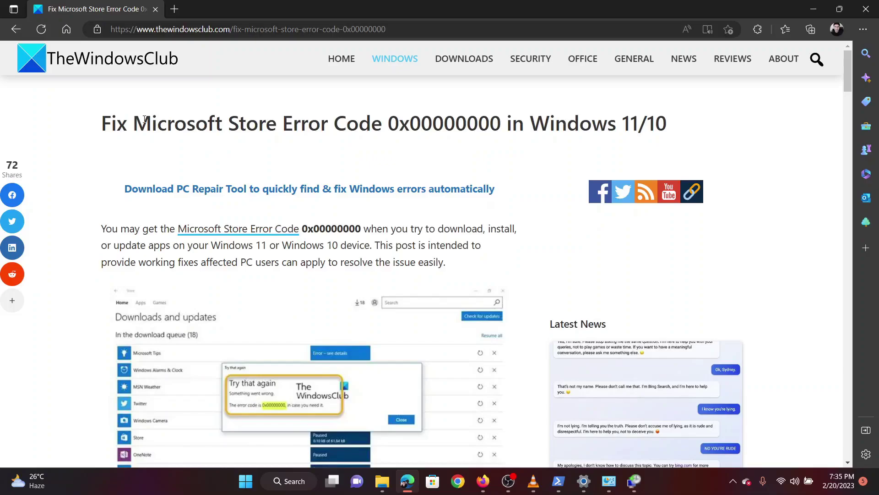
left_click_drag(151, 121, 487, 129)
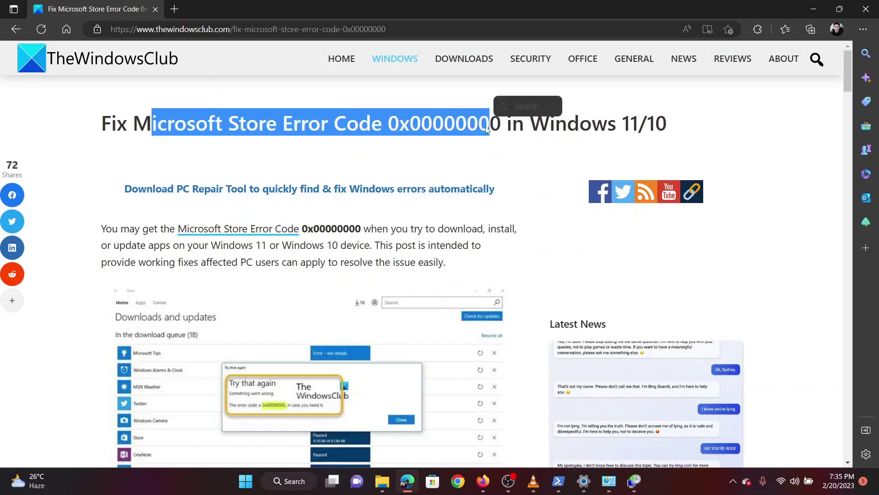
left_click_drag(152, 124, 137, 126)
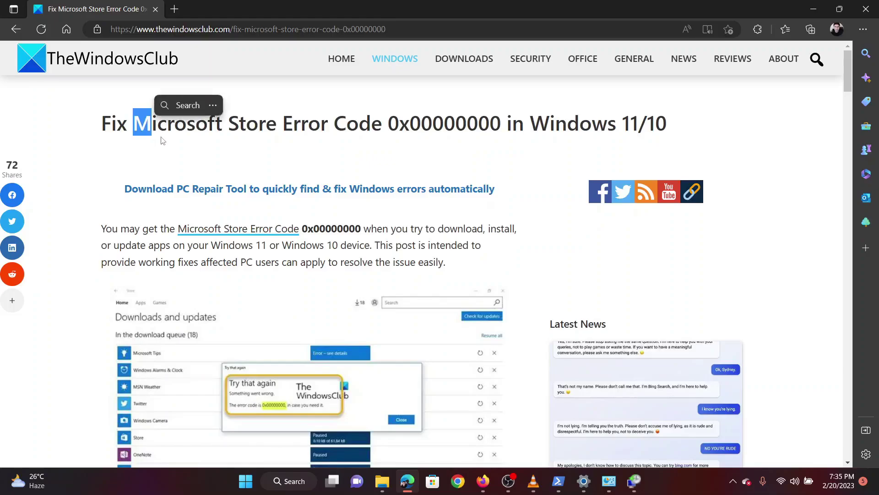
double_click(152, 124)
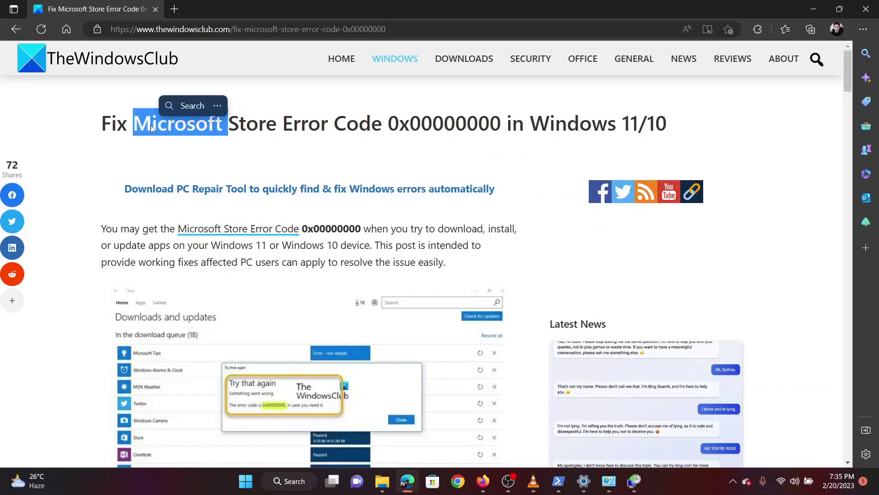
left_click(248, 159)
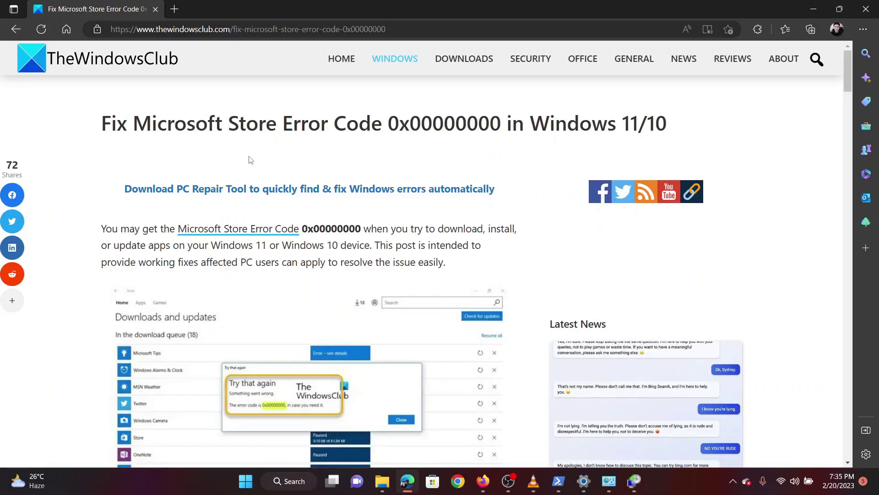